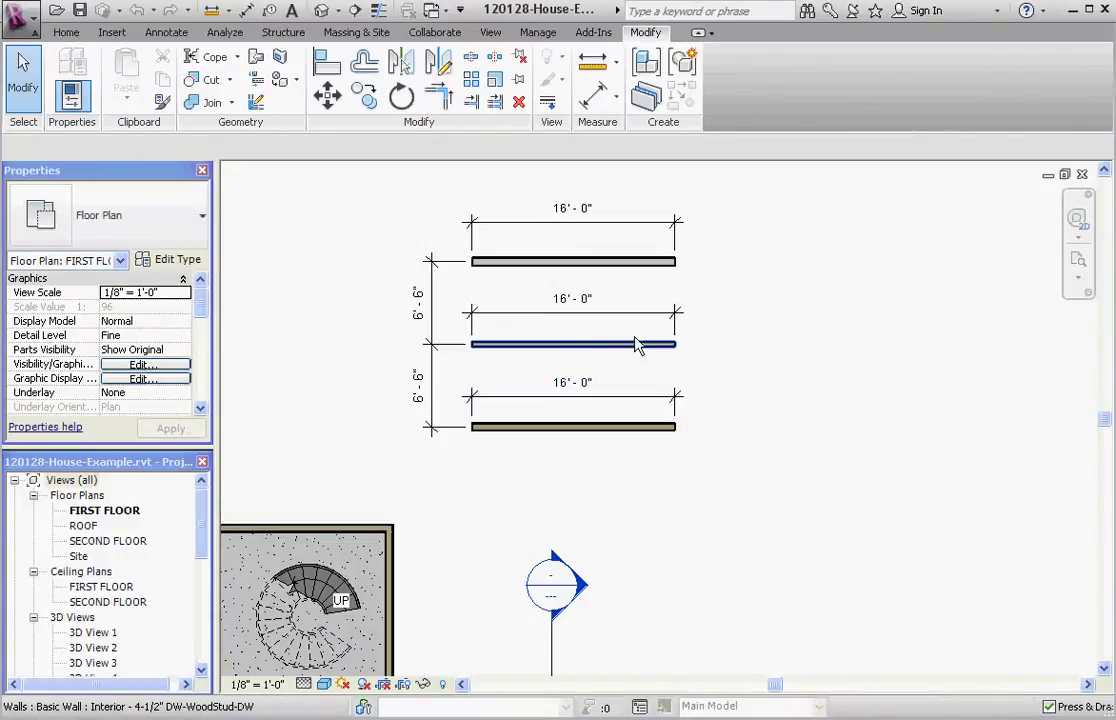
# Select the middle interior wall, then the top wall to check its type.
pyautogui.click(600, 349)
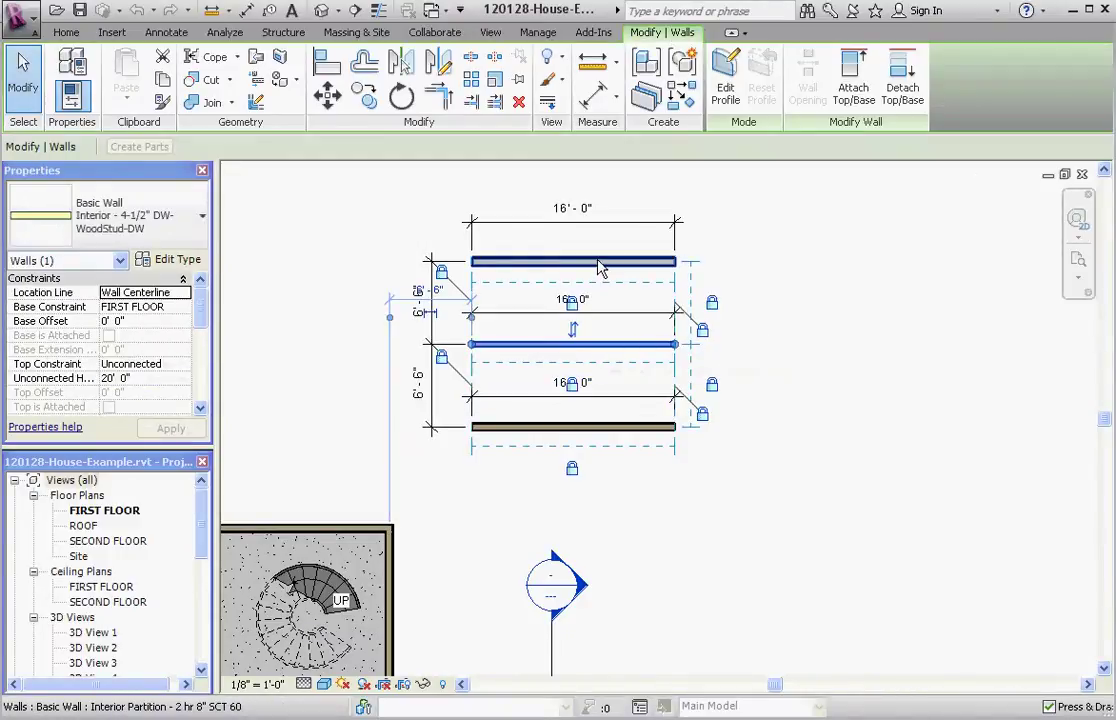
pyautogui.click(624, 259)
pyautogui.click(755, 281)
pyautogui.click(577, 260)
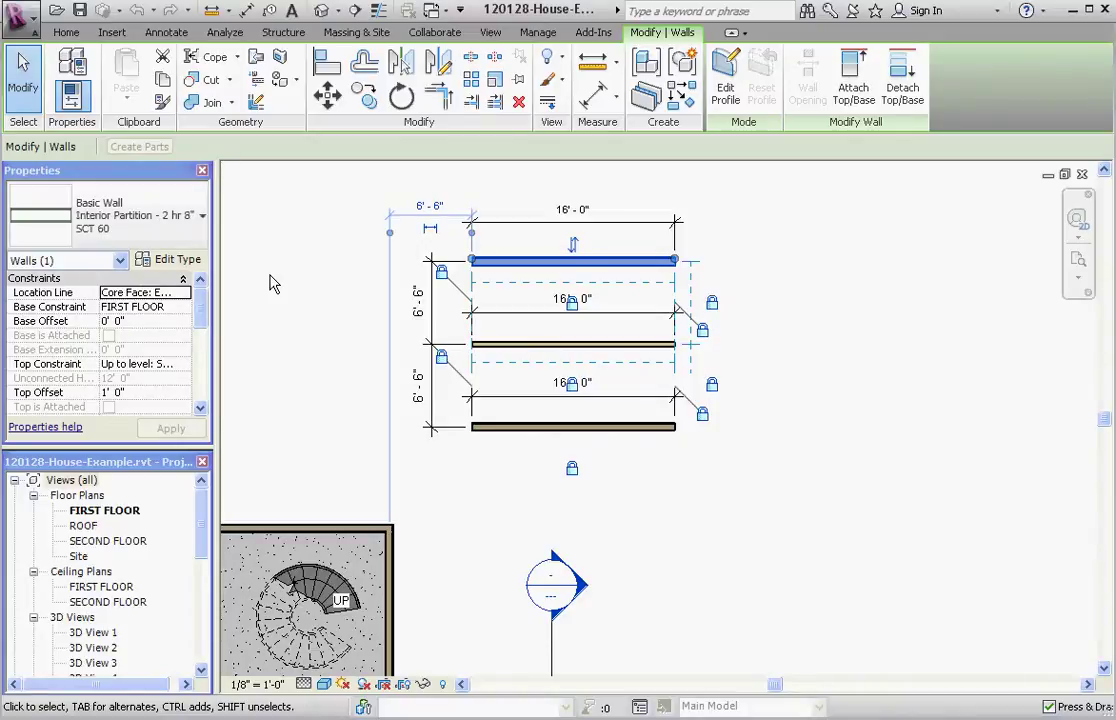
pyautogui.click(870, 365)
# Select the middle interior wall together with the bottom exterior wall for copying.
pyautogui.click(585, 344)
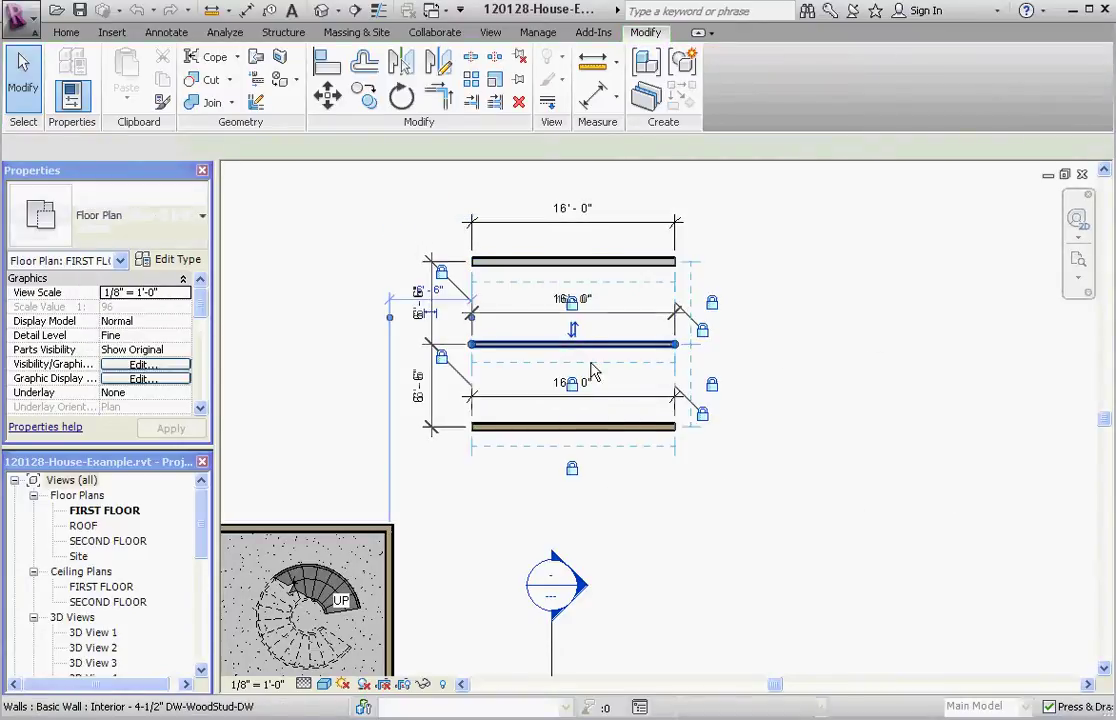
pyautogui.click(597, 424)
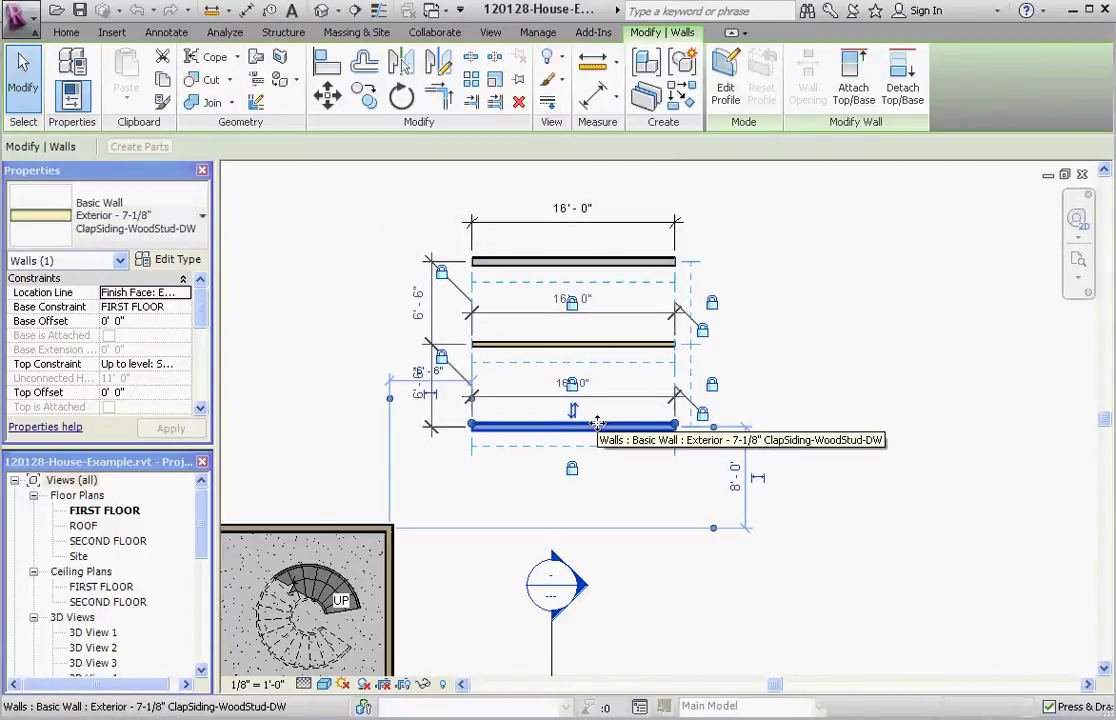
pyautogui.press('Escape')
pyautogui.click(655, 346)
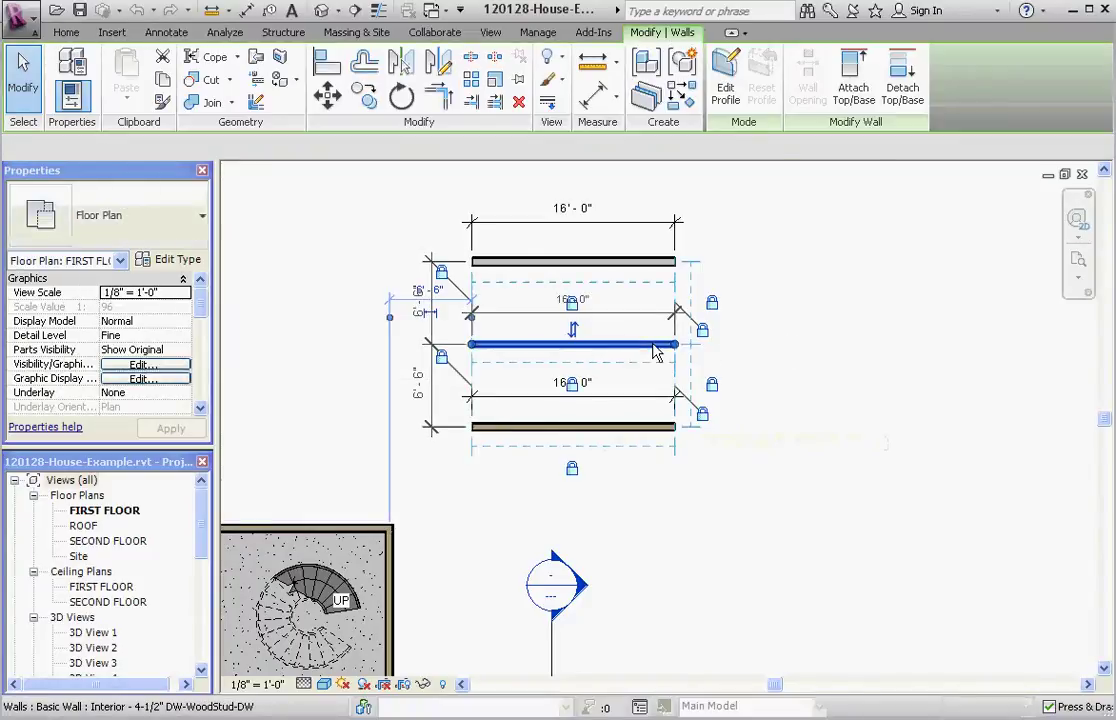
pyautogui.keyDown('ctrl'); pyautogui.click(615, 427); pyautogui.keyUp('ctrl')
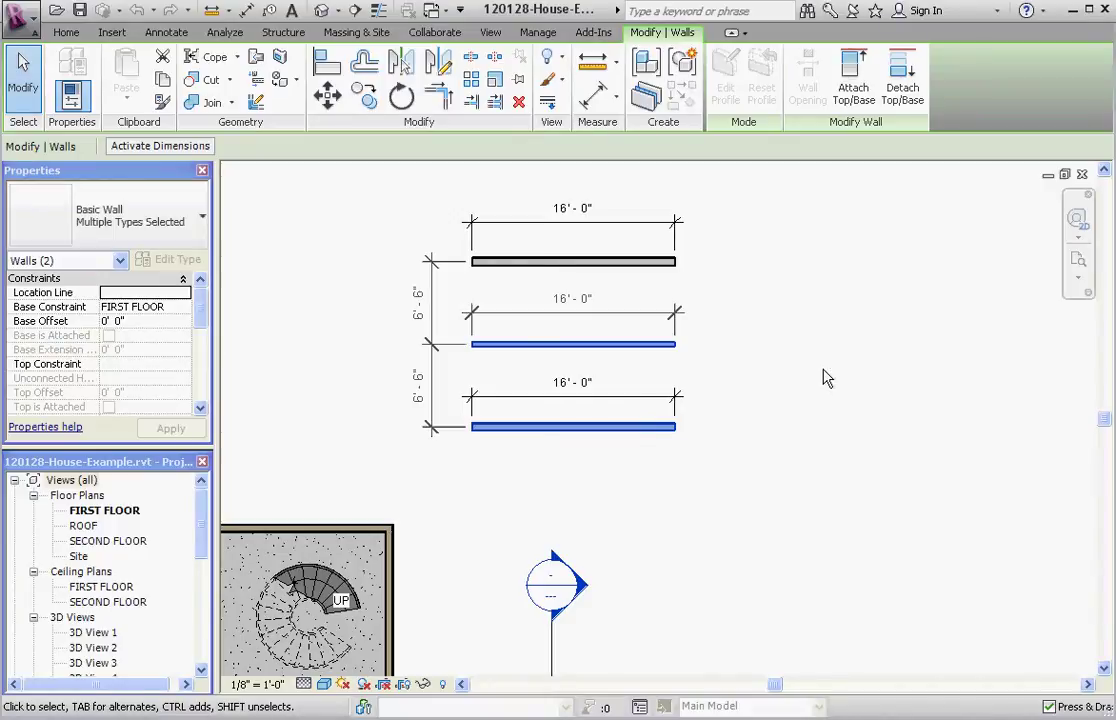
pyautogui.click(834, 603)
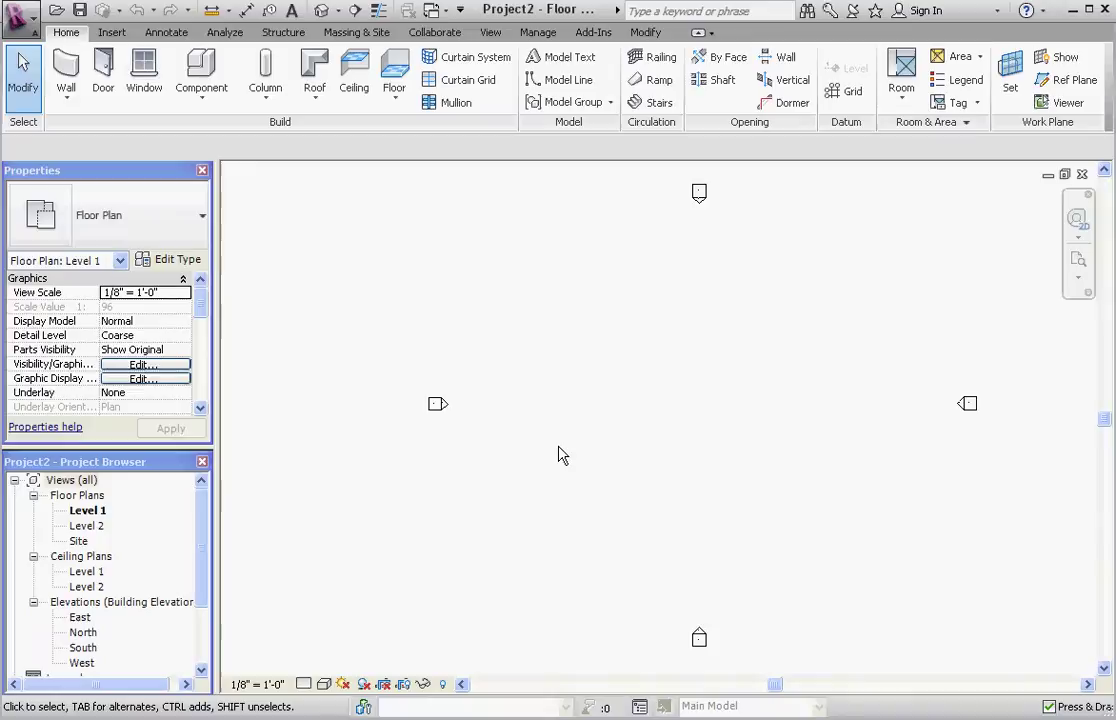
# Paste the two copied walls into Project2's Level 1 plan and finish the paste.
pyautogui.hotkey('ctrl', 'v')
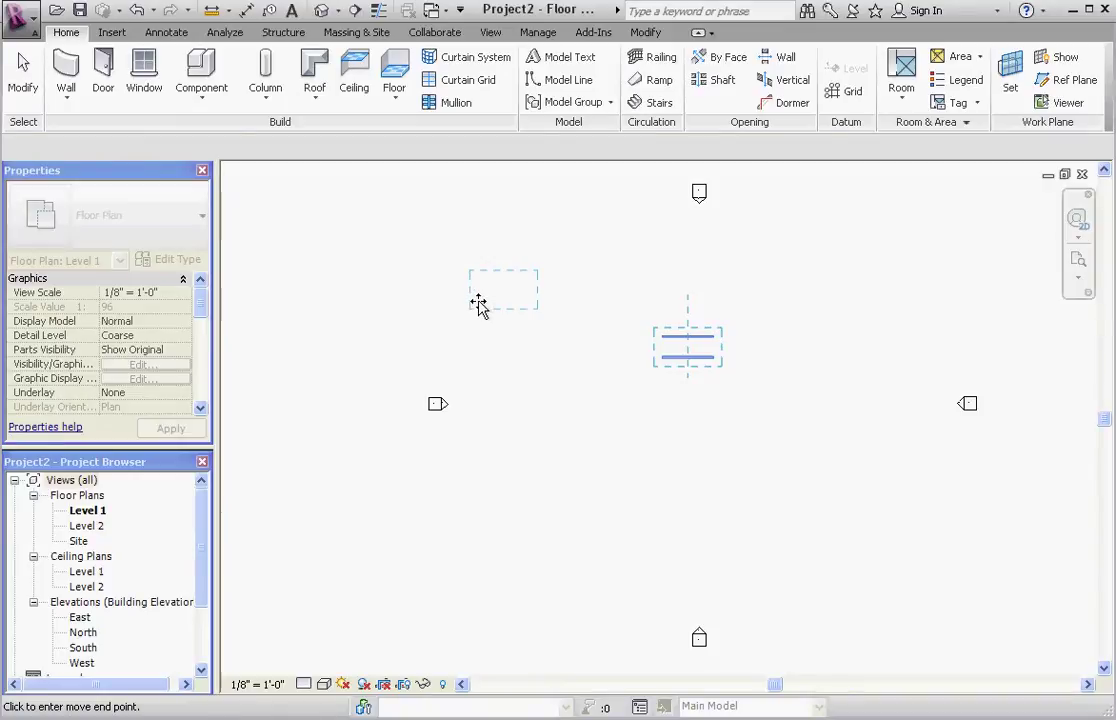
pyautogui.click(488, 301)
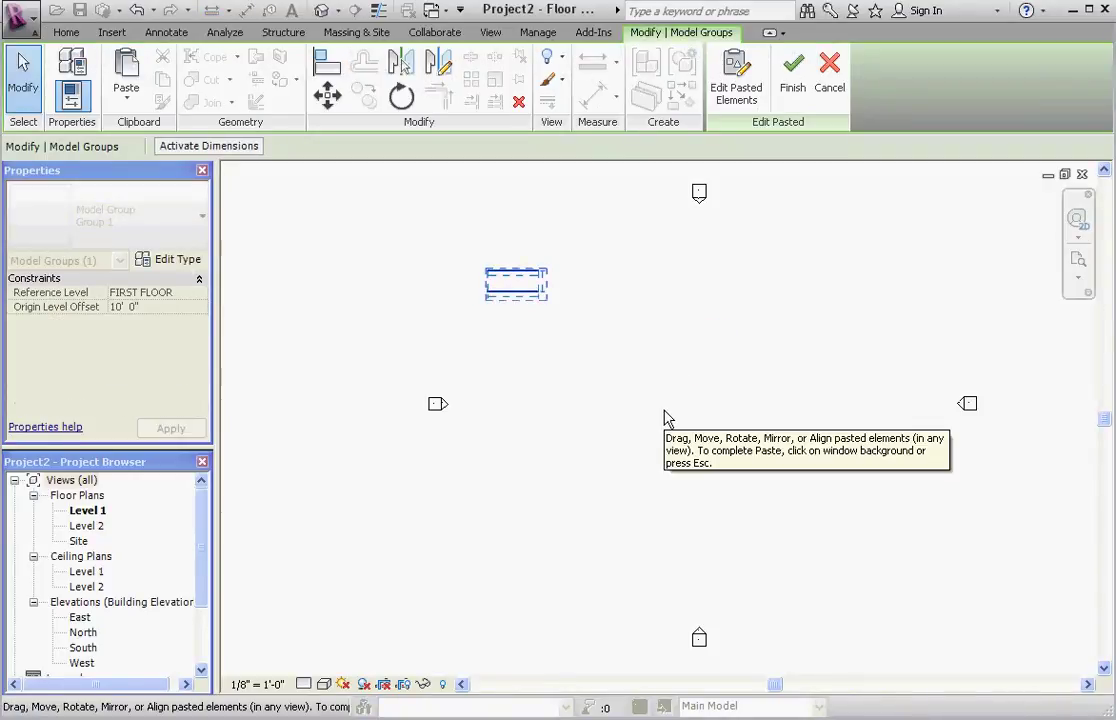
pyautogui.scroll(3, 528, 325)
pyautogui.click(530, 322)
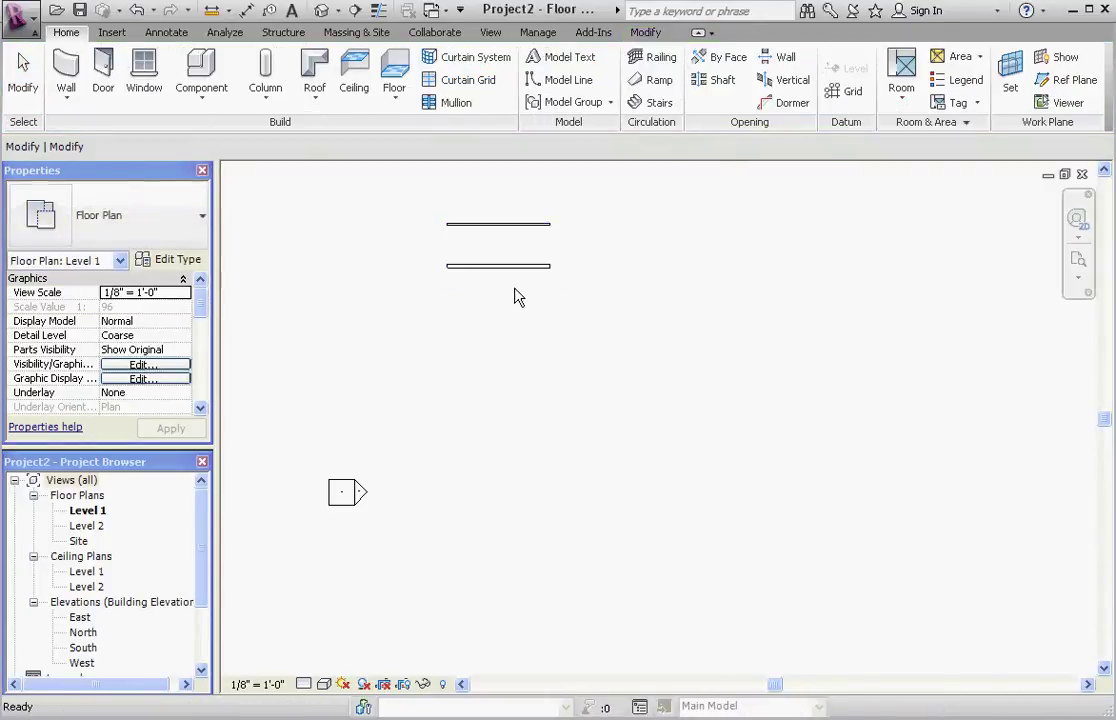
# Select both pasted walls with a crossing window and delete them.
pyautogui.scroll(-1, 526, 329)
pyautogui.click(522, 305)
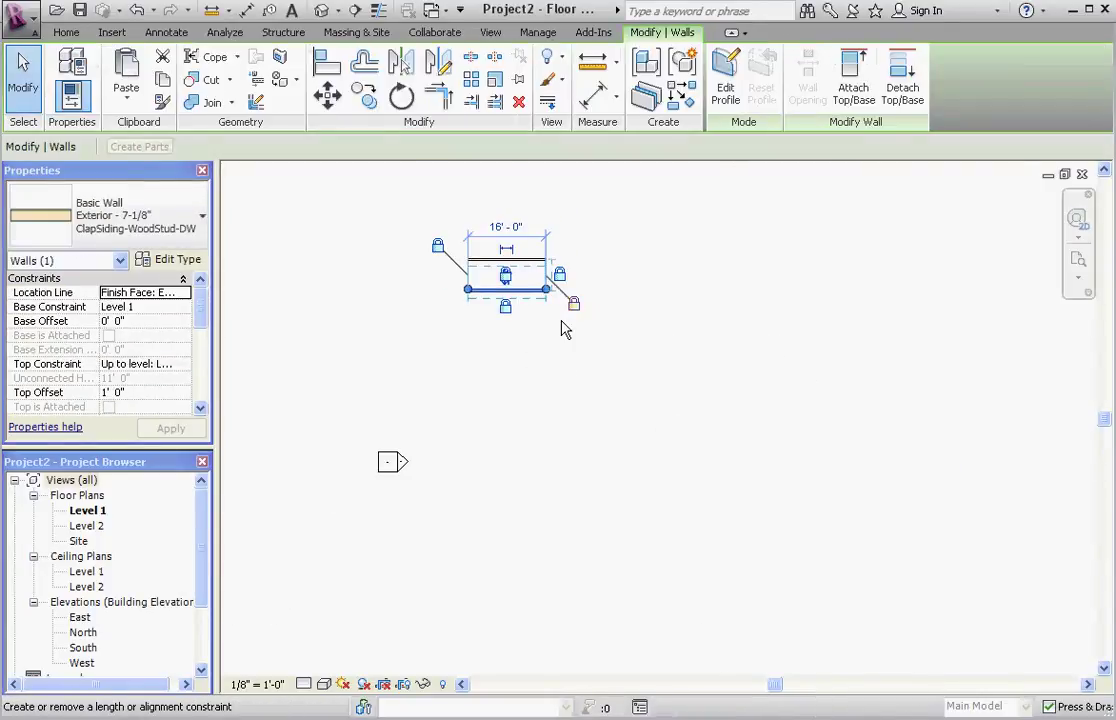
pyautogui.scroll(2, 531, 319)
pyautogui.click(540, 325)
pyautogui.scroll(-2, 540, 325)
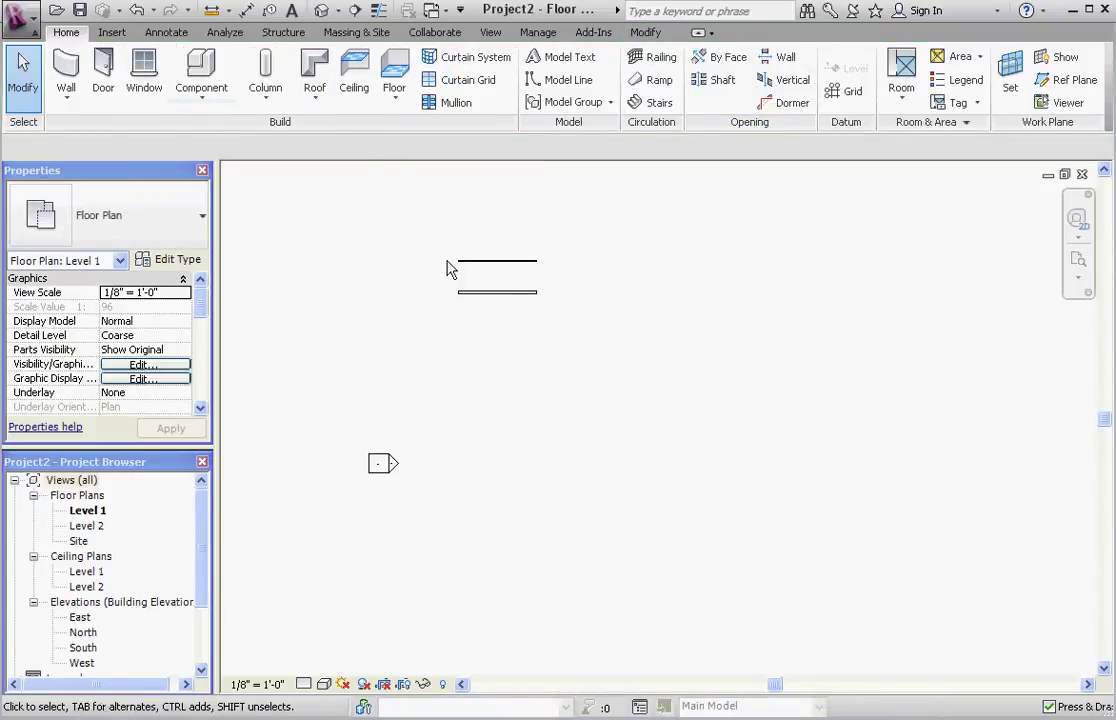
pyautogui.scroll(-2, 361, 341)
pyautogui.scroll(1, 456, 351)
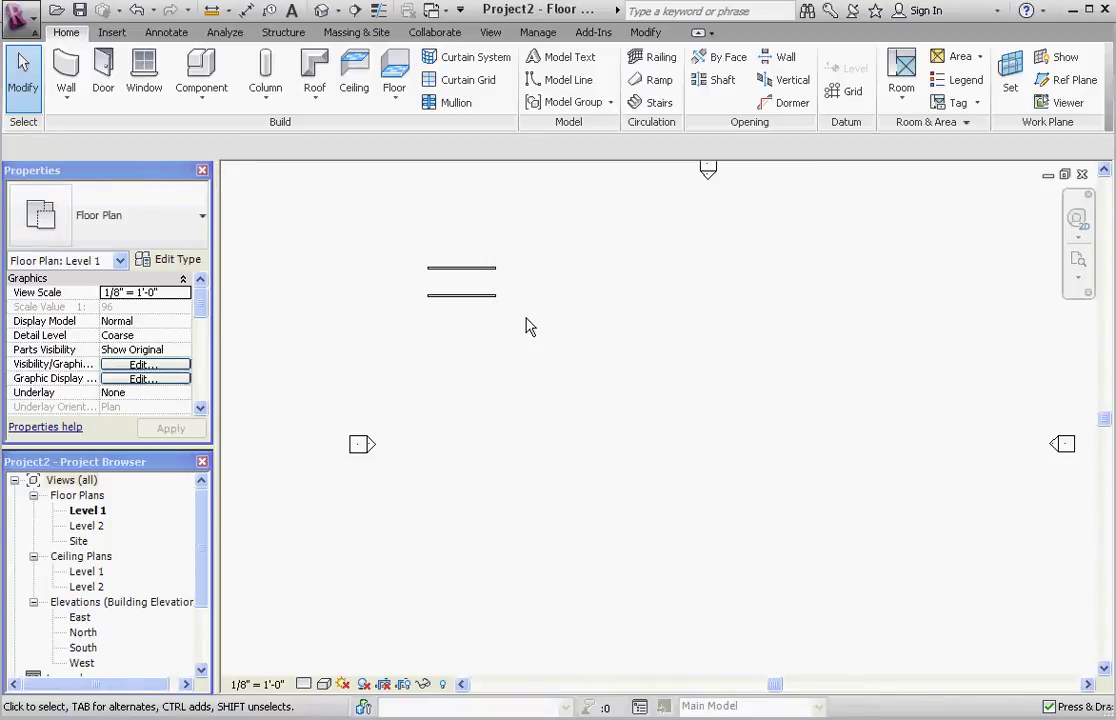
pyautogui.moveTo(525, 318); pyautogui.dragTo(398, 253)
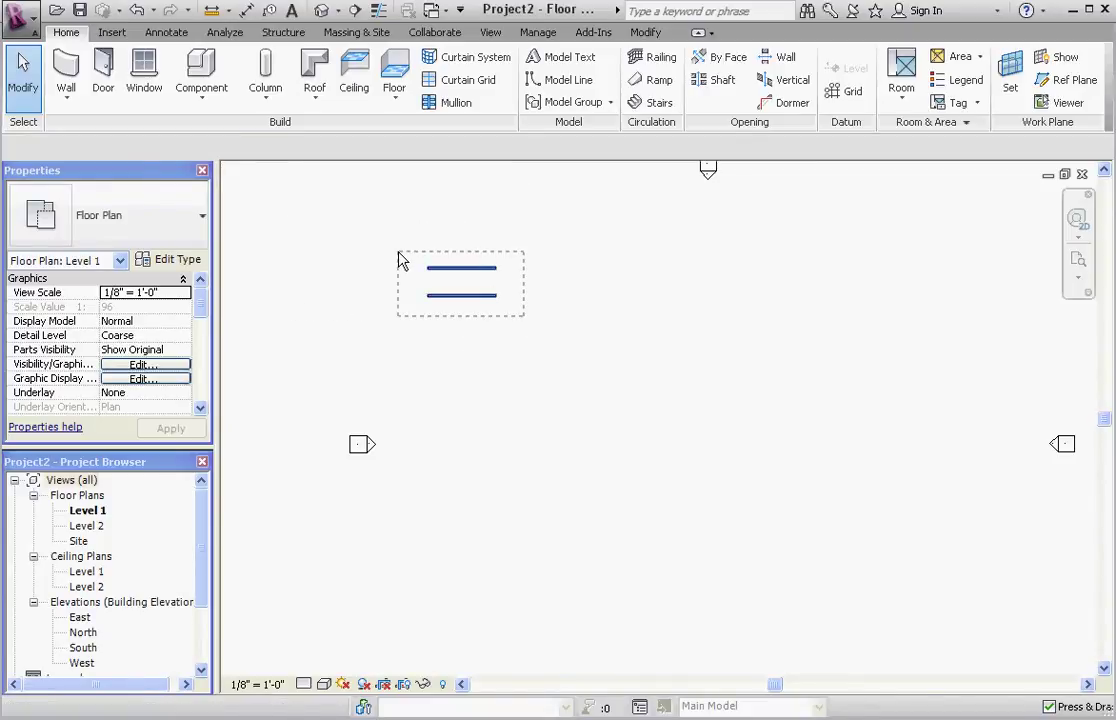
pyautogui.moveTo(400, 260); pyautogui.dragTo(401, 261)
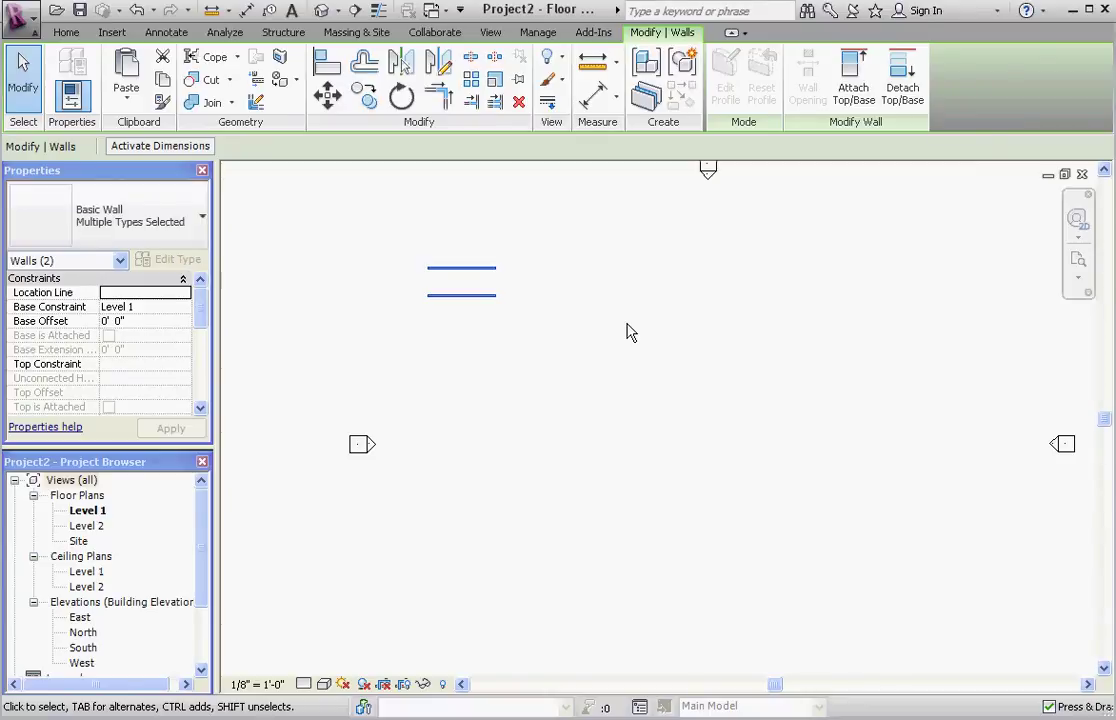
pyautogui.press('Delete')
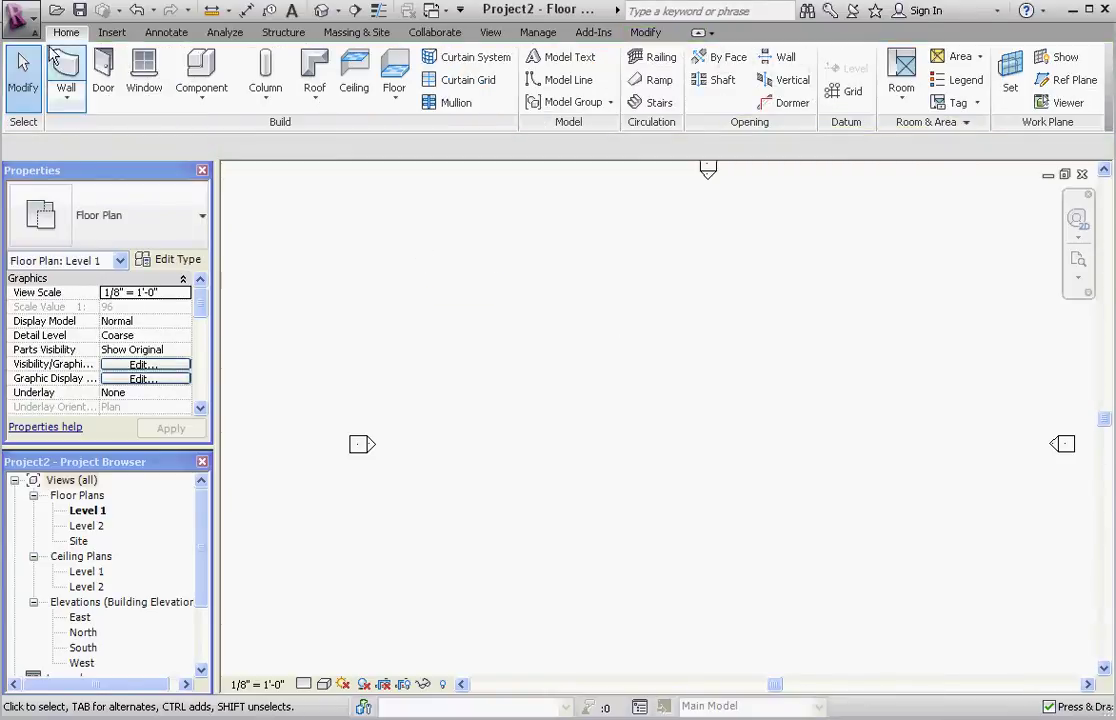
# Start a wall and check the Basic Wall types for the ClapSiding exterior and DW-WoodStud interior walls.
pyautogui.click(60, 66)
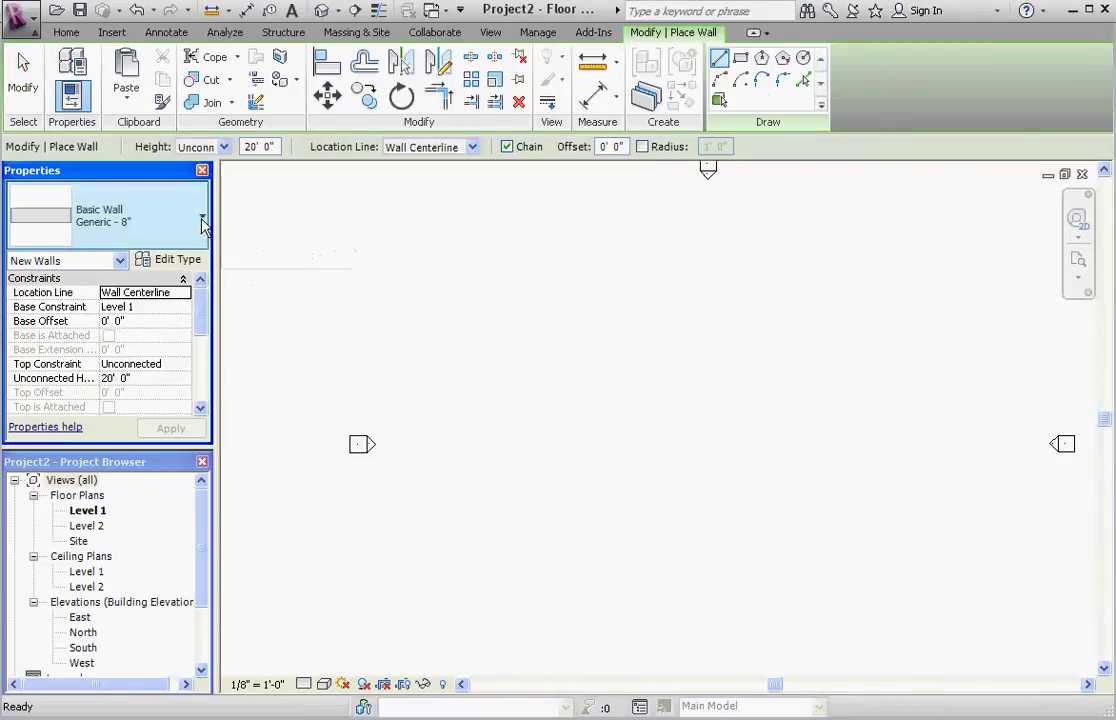
pyautogui.click(203, 220)
pyautogui.scroll(5, 259, 319)
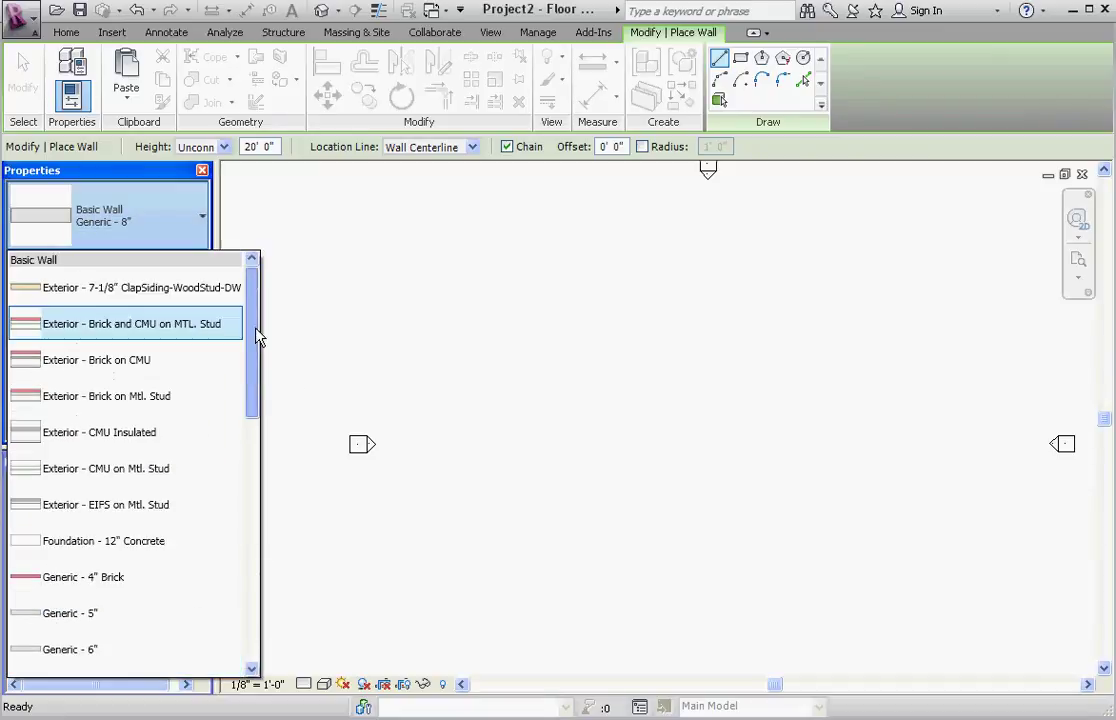
pyautogui.scroll(-1, 255, 345)
pyautogui.scroll(1, 254, 350)
pyautogui.moveTo(104, 300)
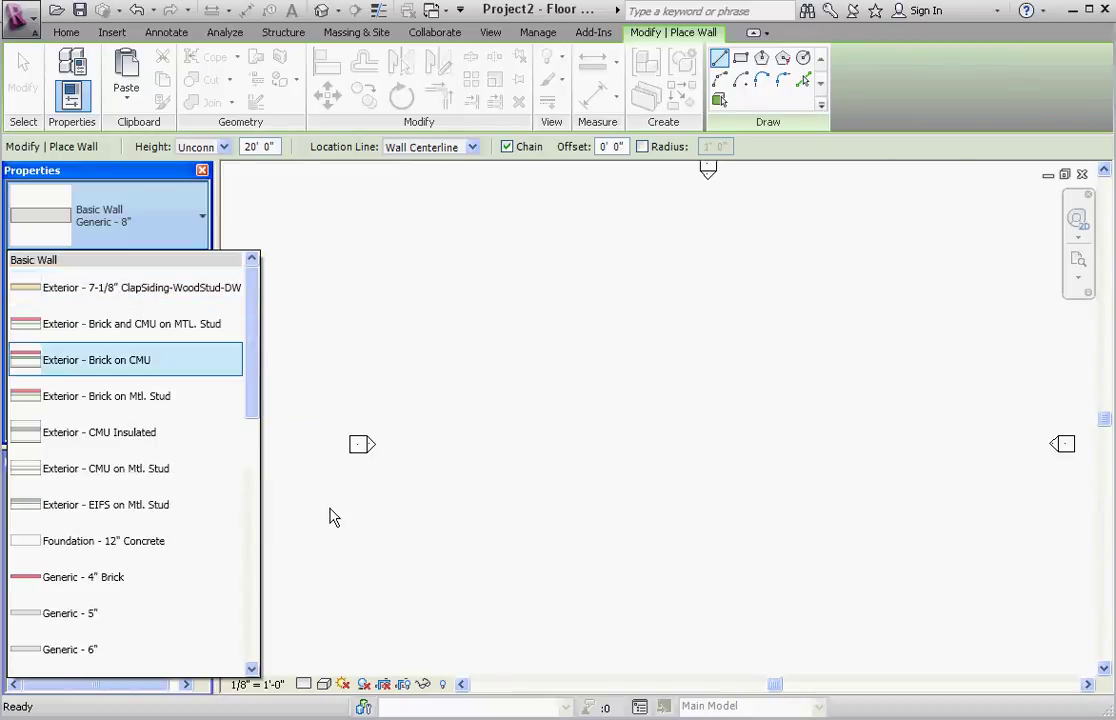
pyautogui.moveTo(250, 408); pyautogui.dragTo(242, 588)
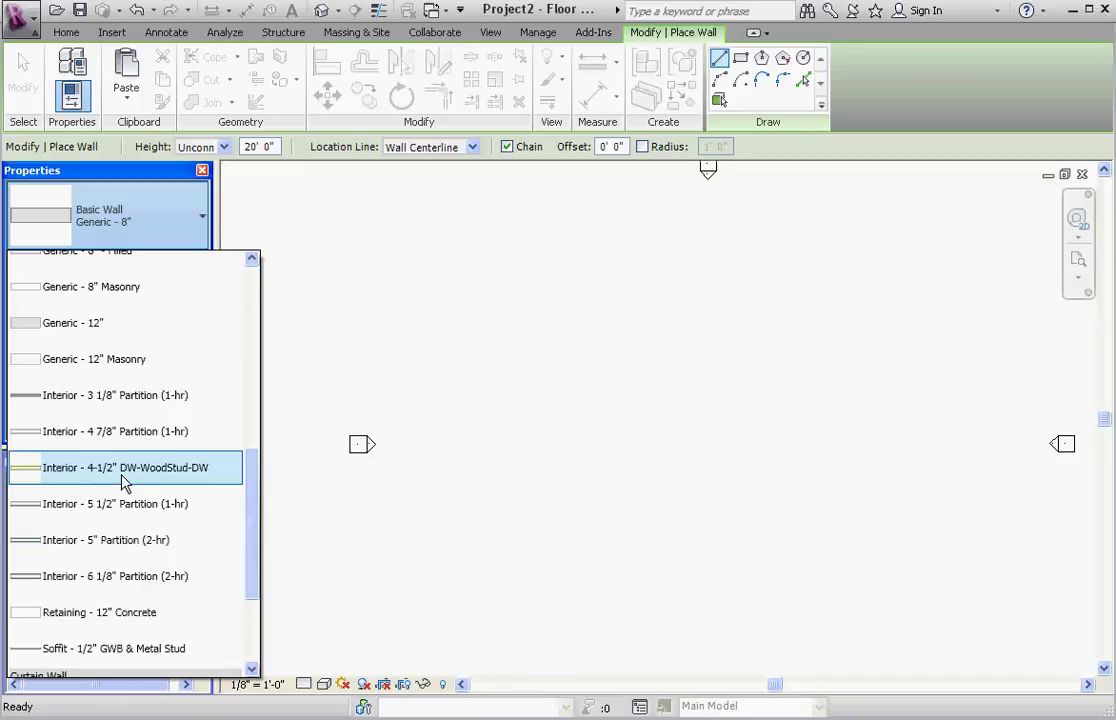
pyautogui.click(473, 399)
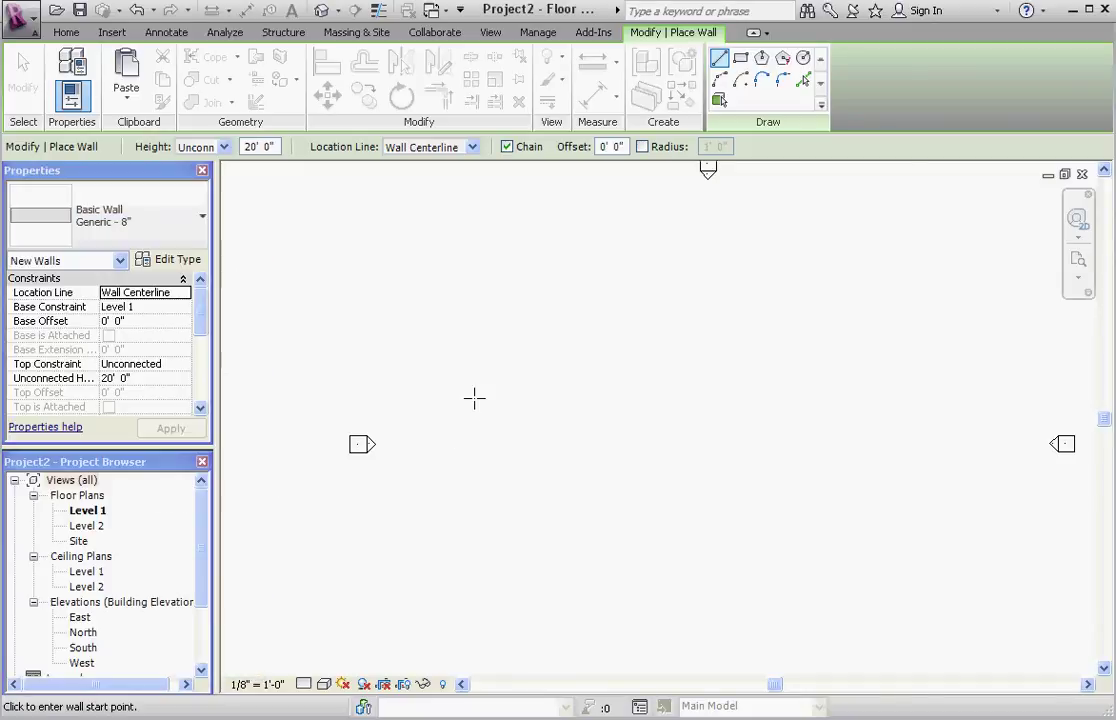